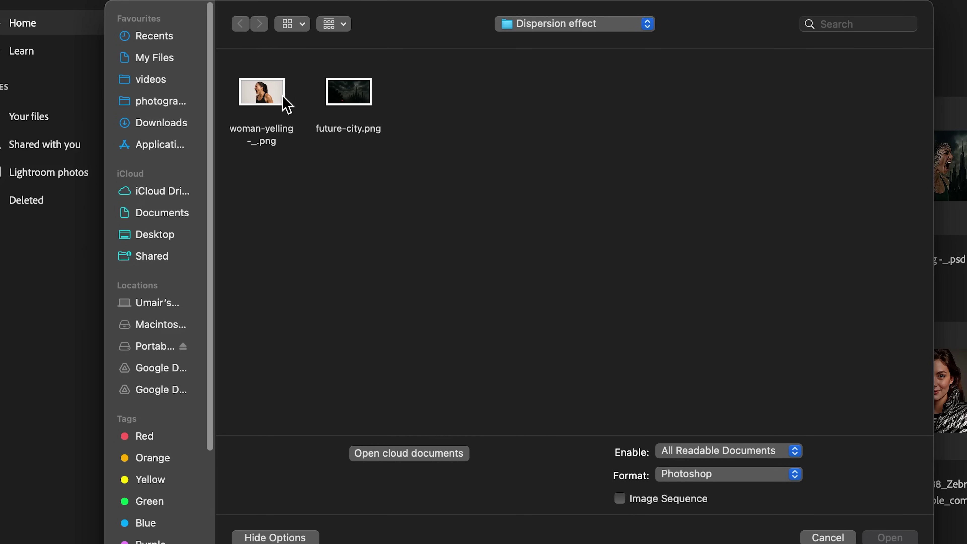
# Open woman-yelling.png and future-city.png together, with the woman-yelling portrait in front
pyautogui.moveTo(274, 184); pyautogui.dragTo(377, 102)
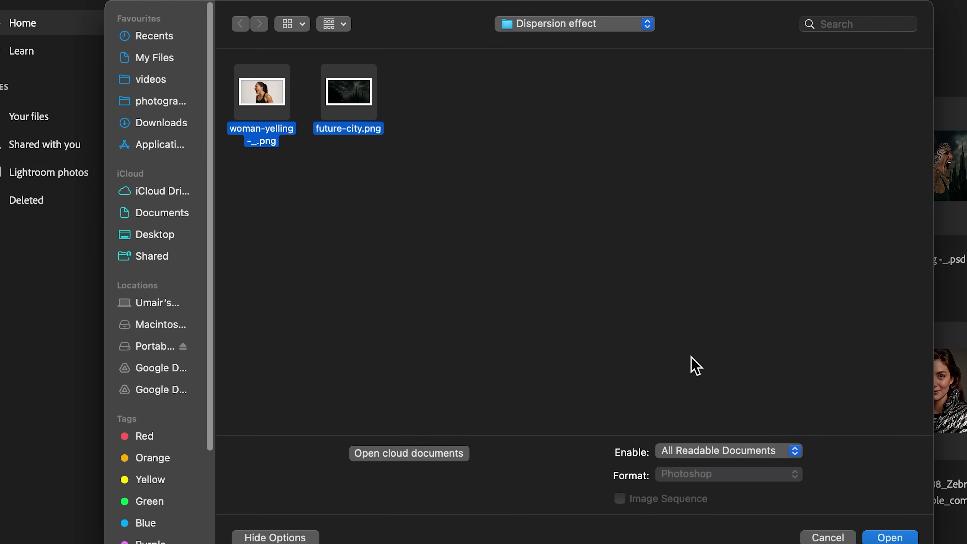
pyautogui.click(910, 530)
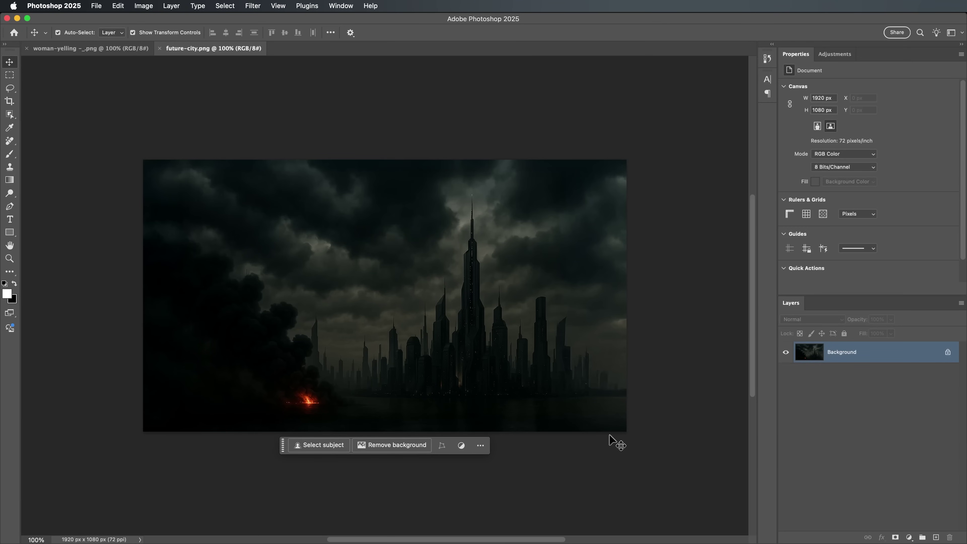
pyautogui.click(128, 52)
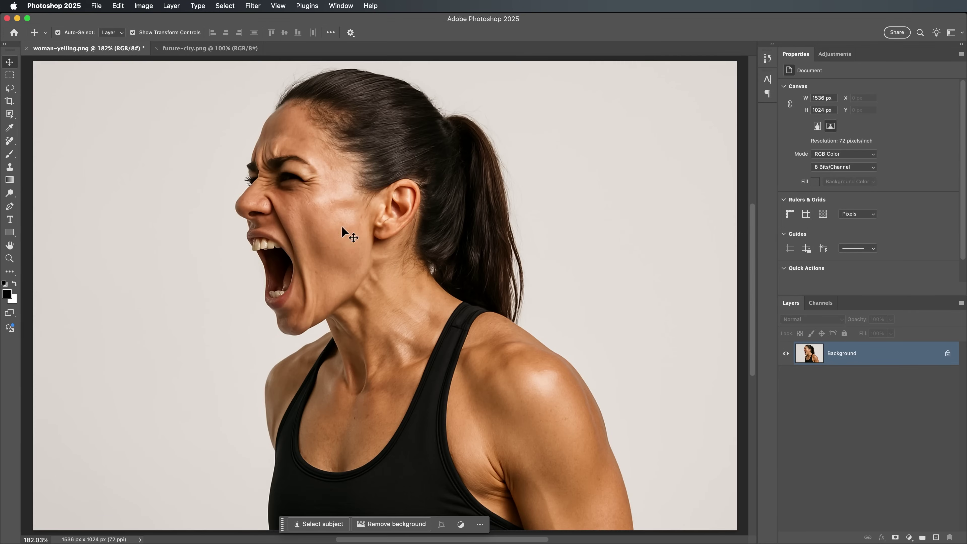
# Remove the studio background so the woman sits on transparency via a layer mask on Layer 0
pyautogui.click(409, 524)
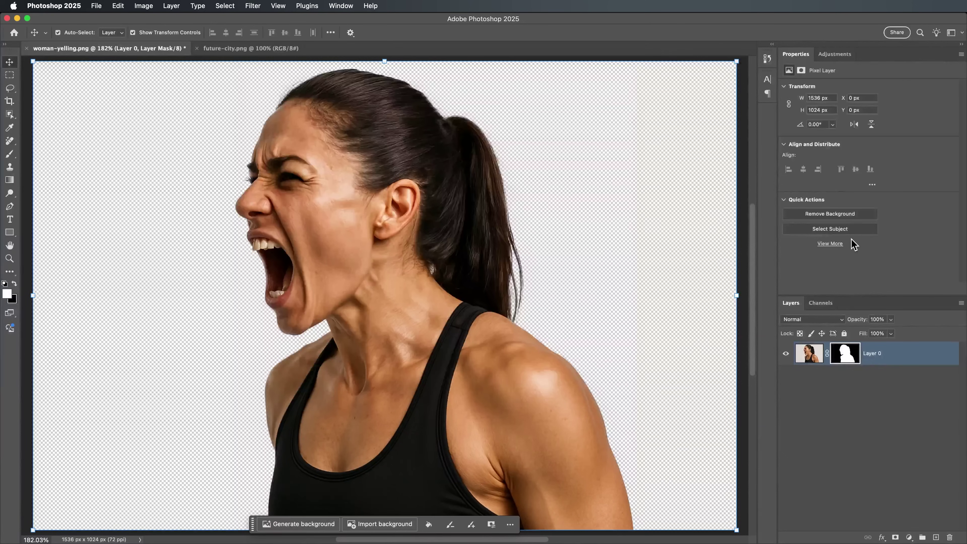
pyautogui.rightClick(852, 359)
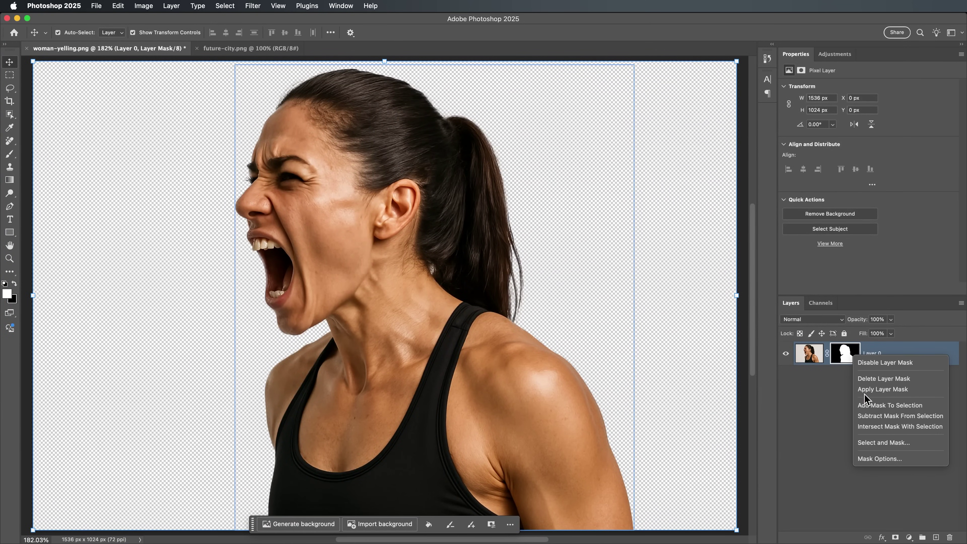
# Refine the mask with Smart Radius 10 px, Contrast 14%, Shift Edge -24%, Decontaminate 46%, output as Layer 0 copy
pyautogui.click(879, 443)
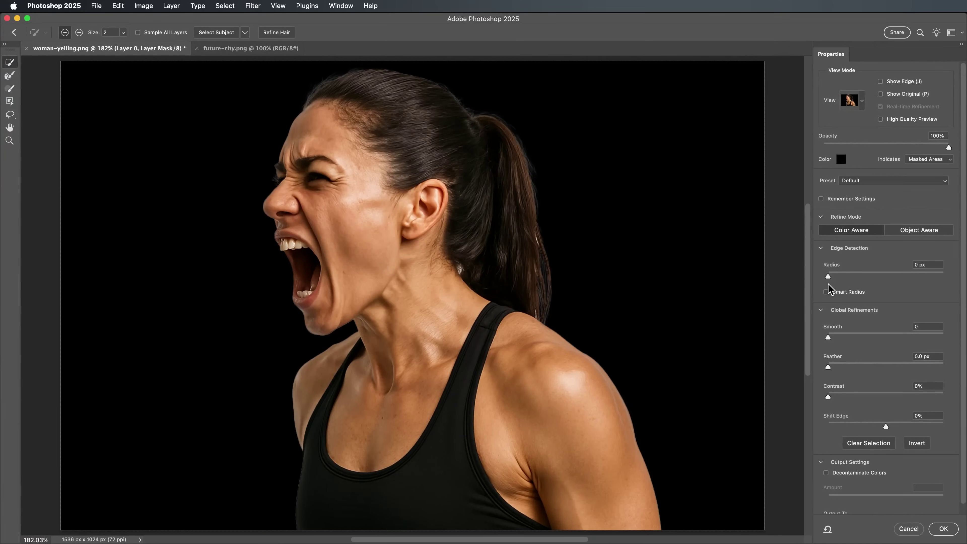
pyautogui.click(827, 292)
pyautogui.moveTo(827, 275); pyautogui.dragTo(874, 277)
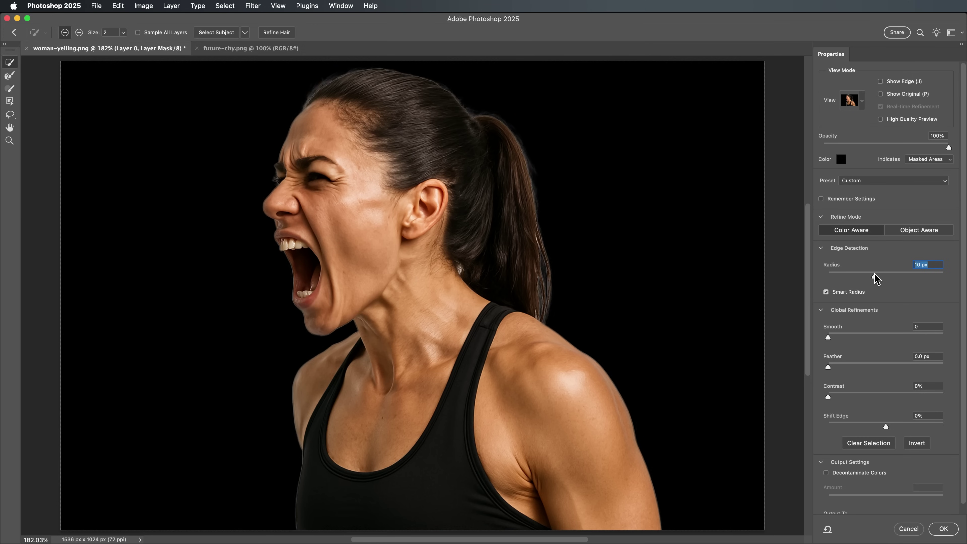
pyautogui.moveTo(828, 396); pyautogui.dragTo(844, 397)
pyautogui.moveTo(887, 427); pyautogui.dragTo(872, 427)
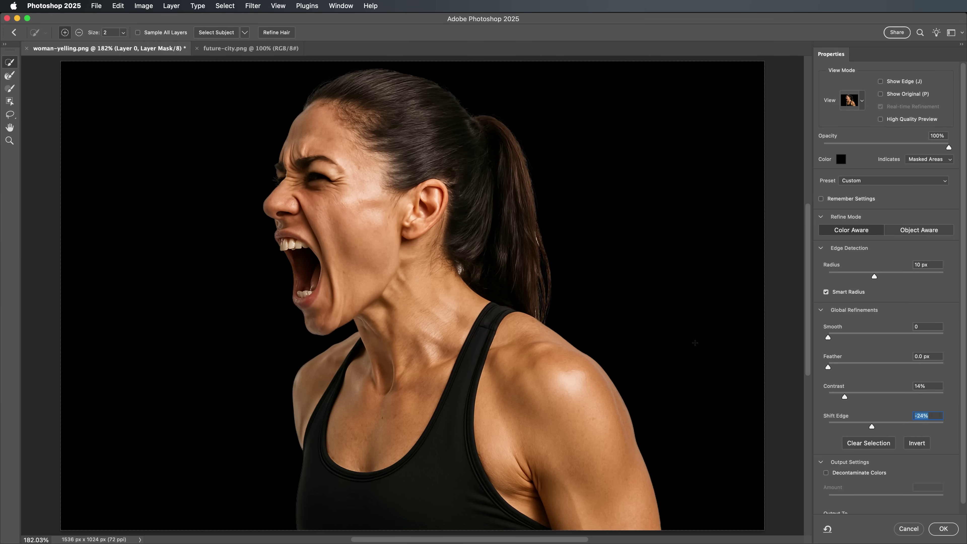
pyautogui.scroll(5, 461, 269)
pyautogui.scroll(-5, 461, 269)
pyautogui.click(879, 476)
pyautogui.moveTo(895, 495); pyautogui.dragTo(876, 495)
pyautogui.scroll(-1, 880, 491)
pyautogui.click(943, 528)
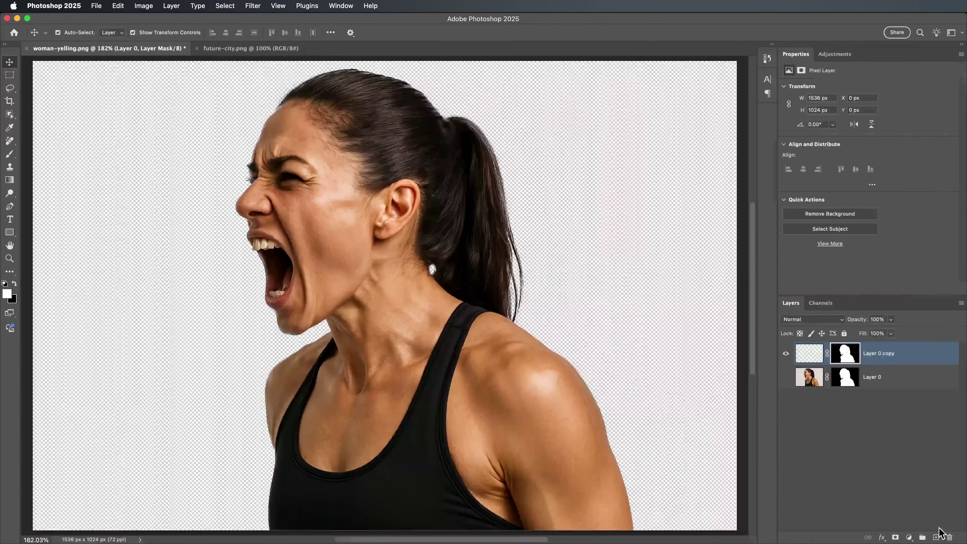
# Drag the future-city image into the woman-yelling document as a new layer
pyautogui.click(268, 49)
pyautogui.moveTo(374, 250); pyautogui.dragTo(182, 91)
pyautogui.moveTo(383, 277); pyautogui.dragTo(402, 288)
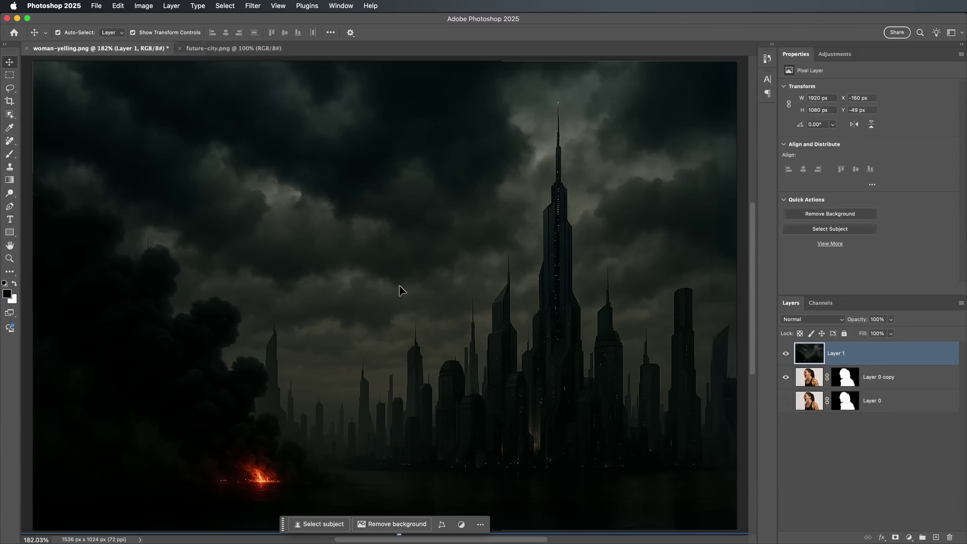
# Move the city Layer 1 below the woman's Layer 0 copy cutout
pyautogui.scroll(-2, 402, 290)
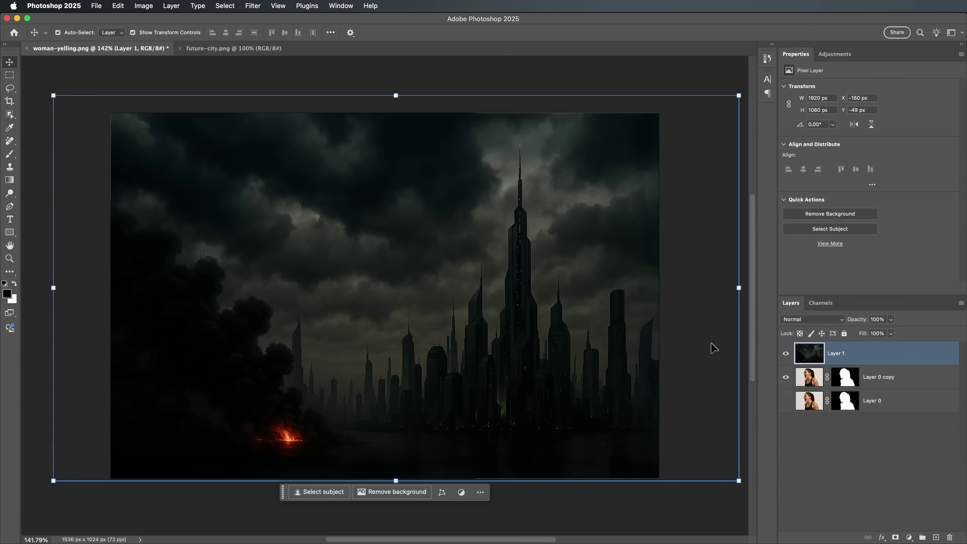
pyautogui.click(804, 377)
pyautogui.keyDown('shift'); pyautogui.click(819, 357); pyautogui.keyUp('shift')
pyautogui.moveTo(818, 357); pyautogui.dragTo(818, 381)
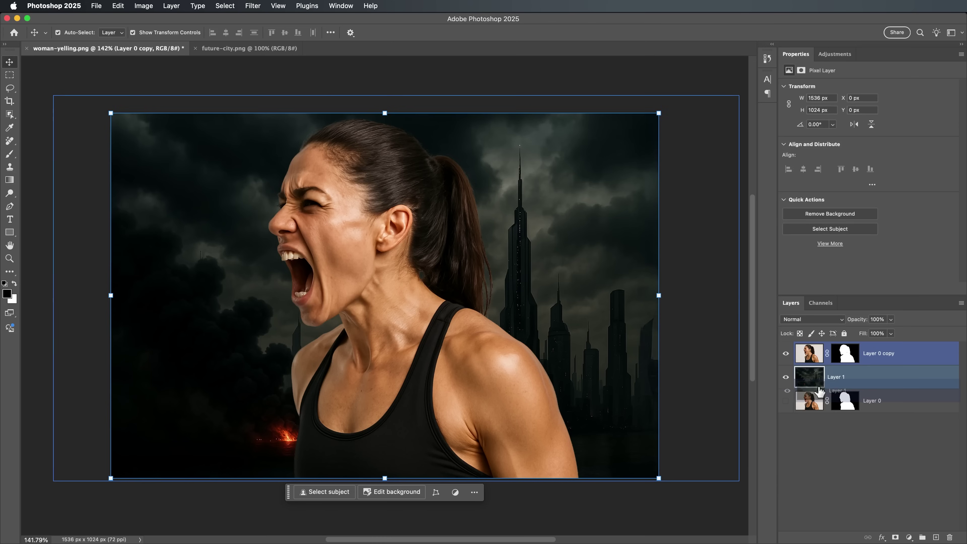
# Apply the cutout's layer mask, then flip her horizontally, scale to 783 × 904 px and shift her left
pyautogui.rightClick(845, 358)
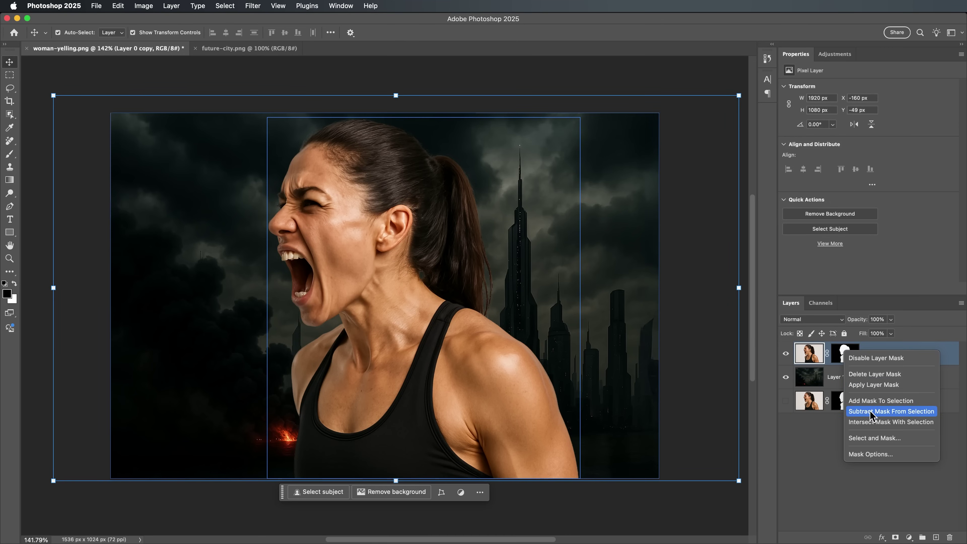
pyautogui.click(873, 385)
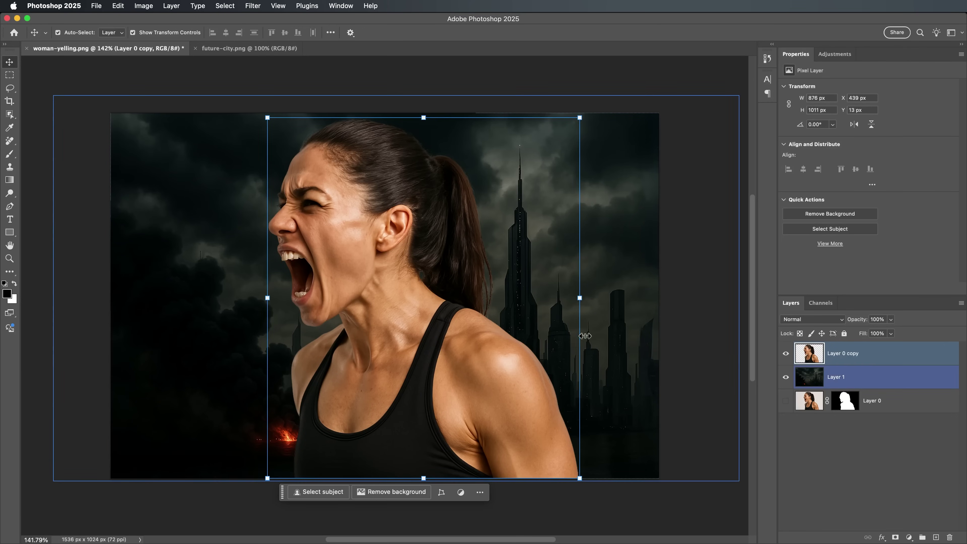
pyautogui.press('super+t')
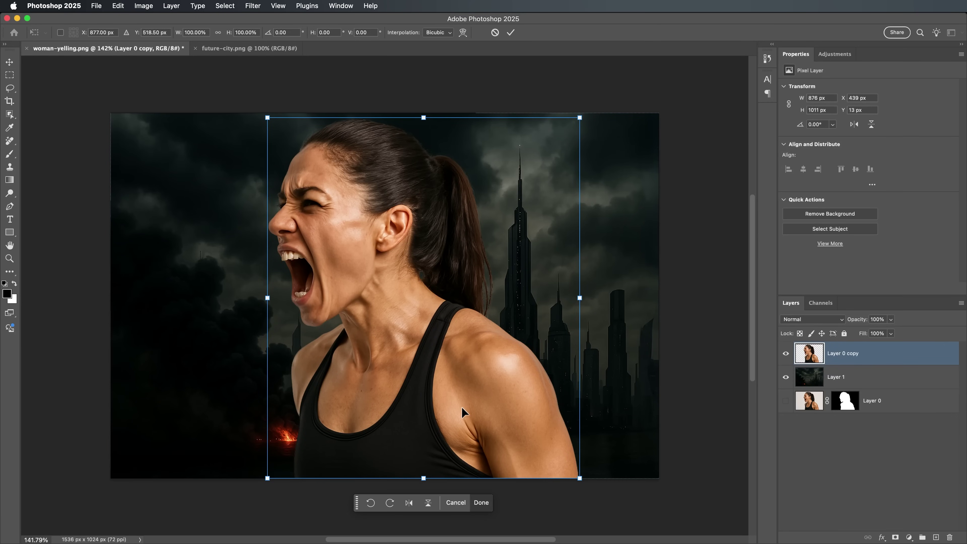
pyautogui.click(409, 502)
pyautogui.moveTo(569, 115); pyautogui.dragTo(528, 151)
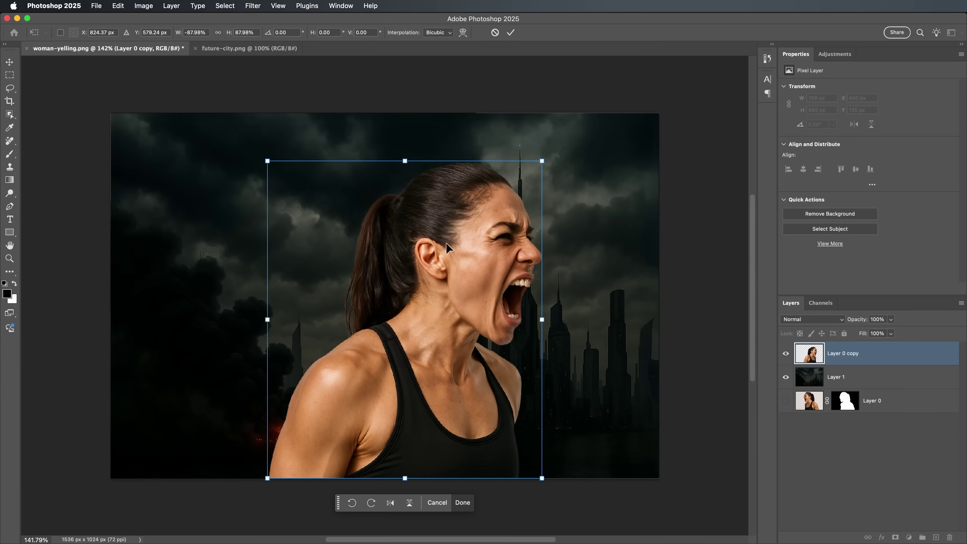
pyautogui.moveTo(467, 259); pyautogui.dragTo(410, 251)
pyautogui.moveTo(482, 161); pyautogui.dragTo(484, 169)
pyautogui.moveTo(410, 275); pyautogui.dragTo(397, 271)
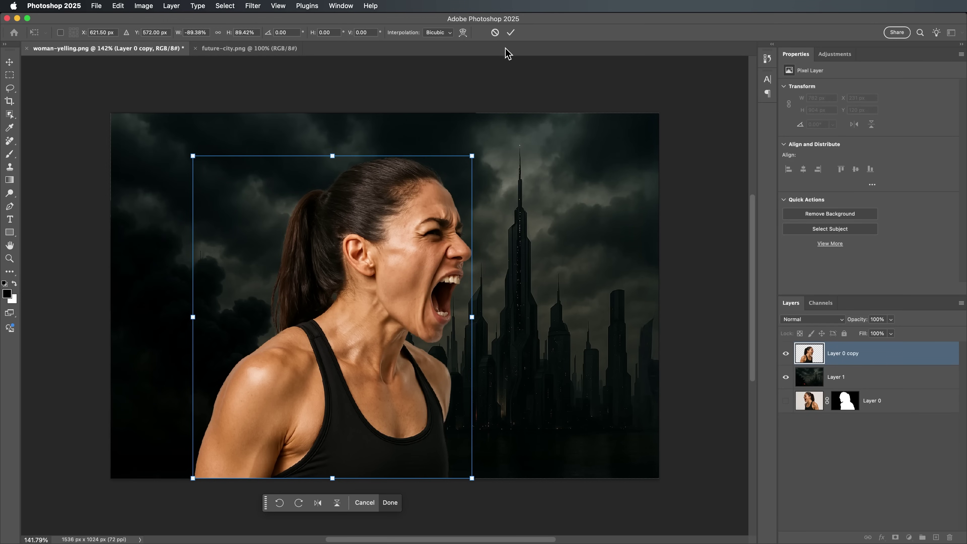
pyautogui.click(510, 33)
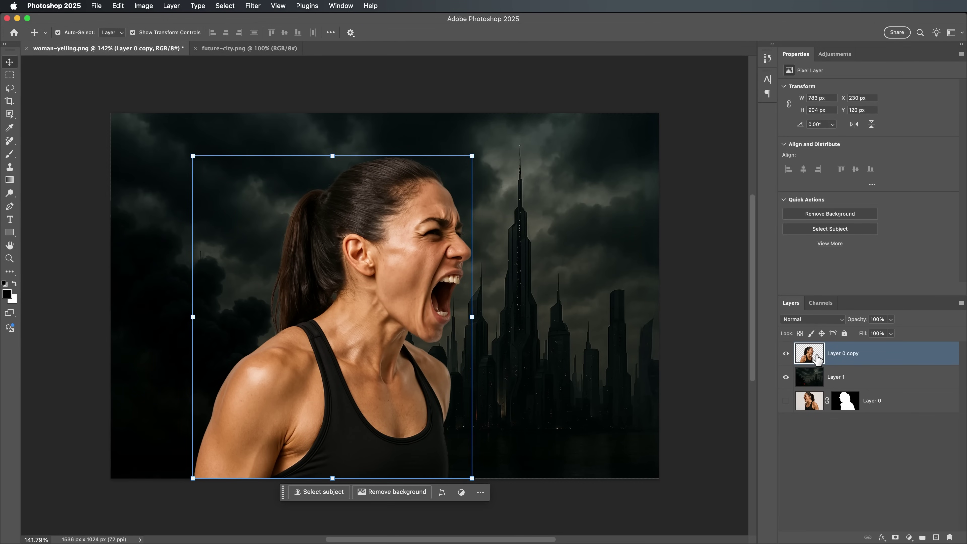
# Duplicate the cutout to Layer 0 copy 2 and Liquify her ponytail and shoulder into leftward streaks
pyautogui.press('super+j')
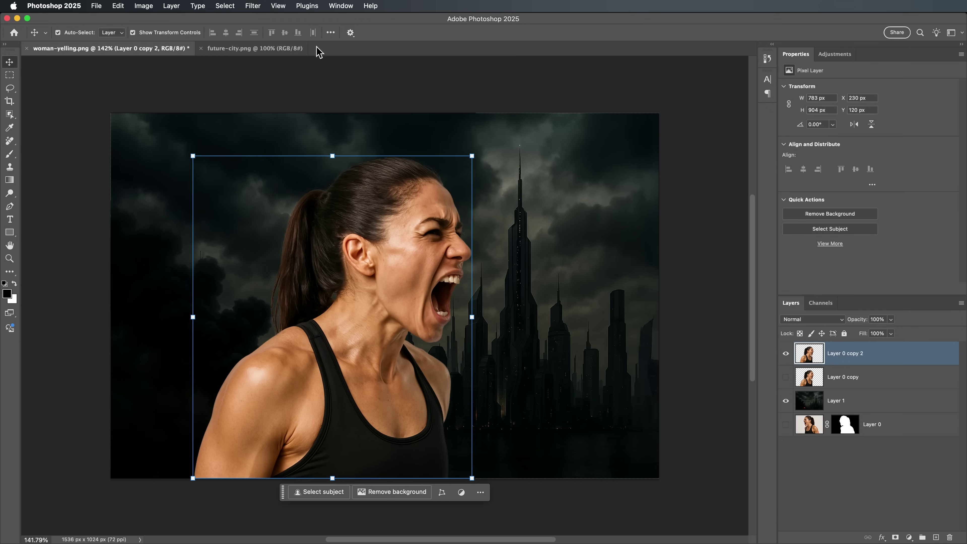
pyautogui.click(252, 5)
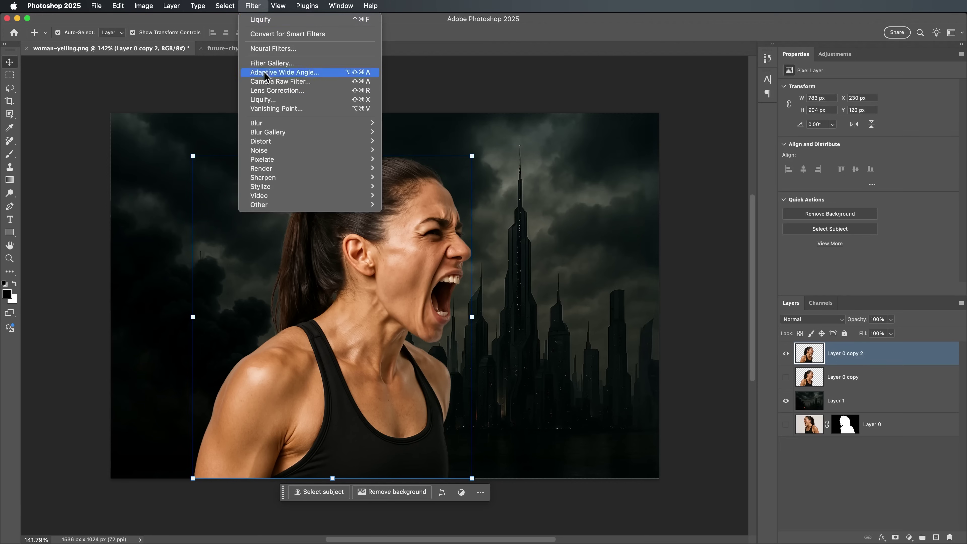
pyautogui.click(289, 101)
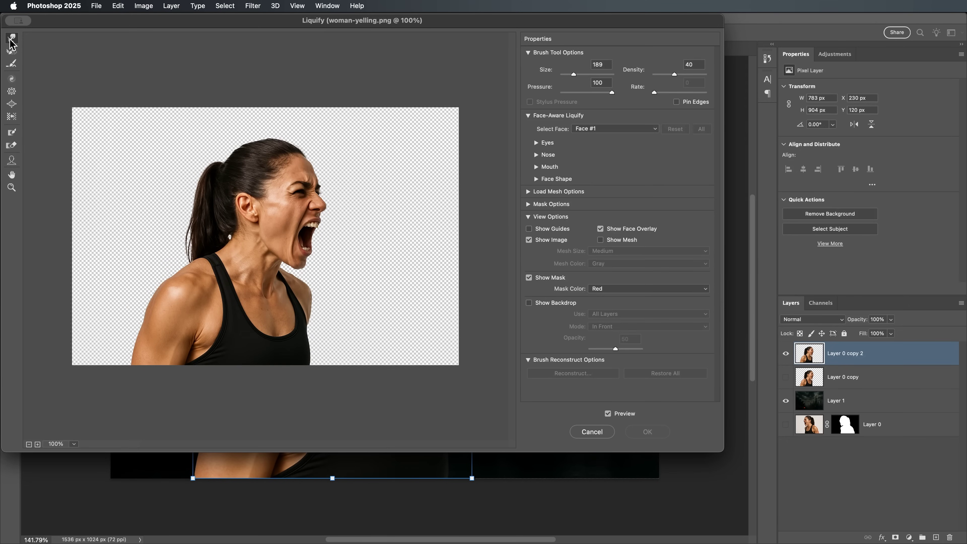
pyautogui.moveTo(238, 238)
pyautogui.mouseDown()
pyautogui.moveTo(133, 215)
pyautogui.moveTo(213, 263)
pyautogui.moveTo(123, 243)
pyautogui.mouseUp()
pyautogui.moveTo(179, 278)
pyautogui.mouseDown()
pyautogui.moveTo(114, 301)
pyautogui.moveTo(99, 343)
pyautogui.moveTo(103, 294)
pyautogui.moveTo(145, 256)
pyautogui.moveTo(97, 213)
pyautogui.moveTo(183, 199)
pyautogui.moveTo(171, 177)
pyautogui.moveTo(91, 250)
pyautogui.moveTo(145, 267)
pyautogui.moveTo(57, 301)
pyautogui.moveTo(50, 332)
pyautogui.moveTo(84, 358)
pyautogui.moveTo(152, 213)
pyautogui.moveTo(114, 190)
pyautogui.moveTo(89, 251)
pyautogui.mouseUp()
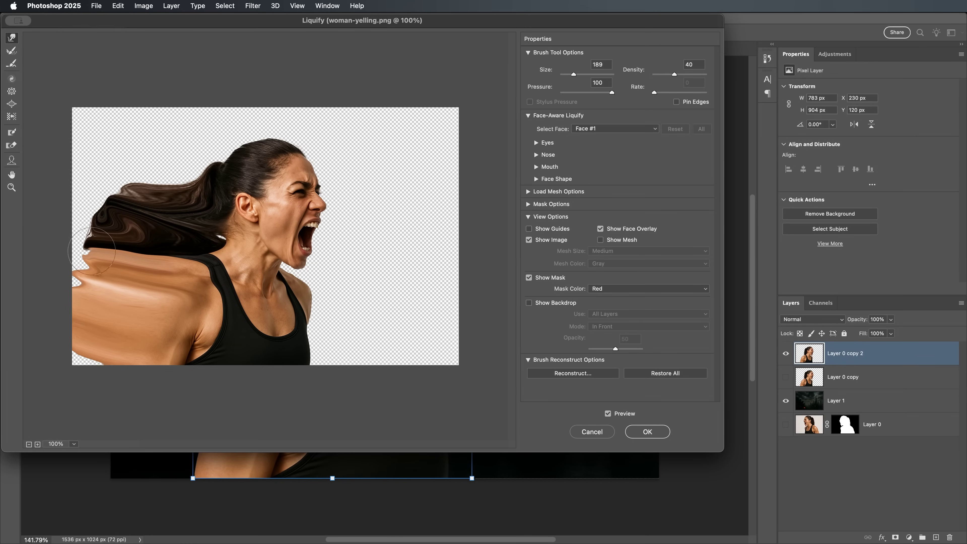
pyautogui.moveTo(213, 244)
pyautogui.mouseDown()
pyautogui.moveTo(215, 259)
pyautogui.moveTo(213, 187)
pyautogui.moveTo(247, 209)
pyautogui.moveTo(227, 223)
pyautogui.moveTo(217, 266)
pyautogui.mouseUp()
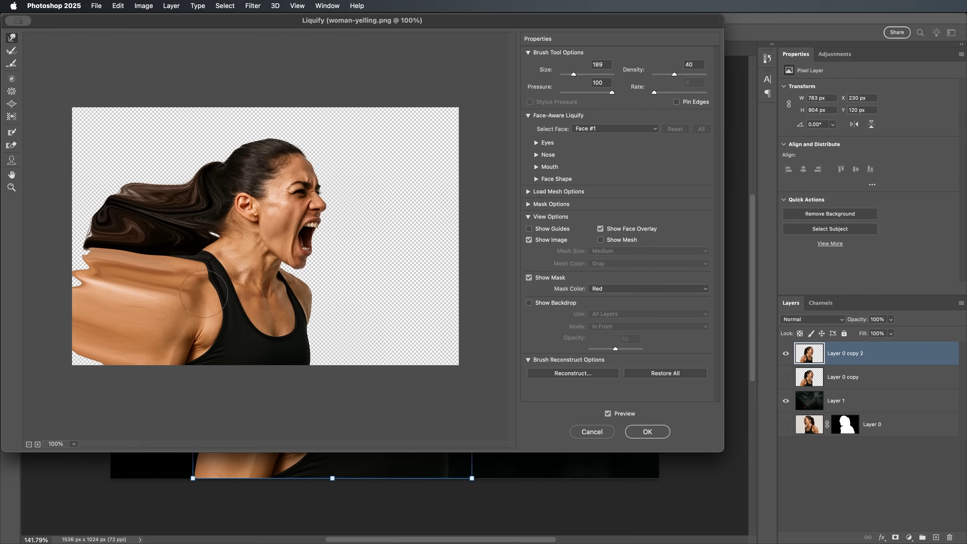
pyautogui.click(648, 432)
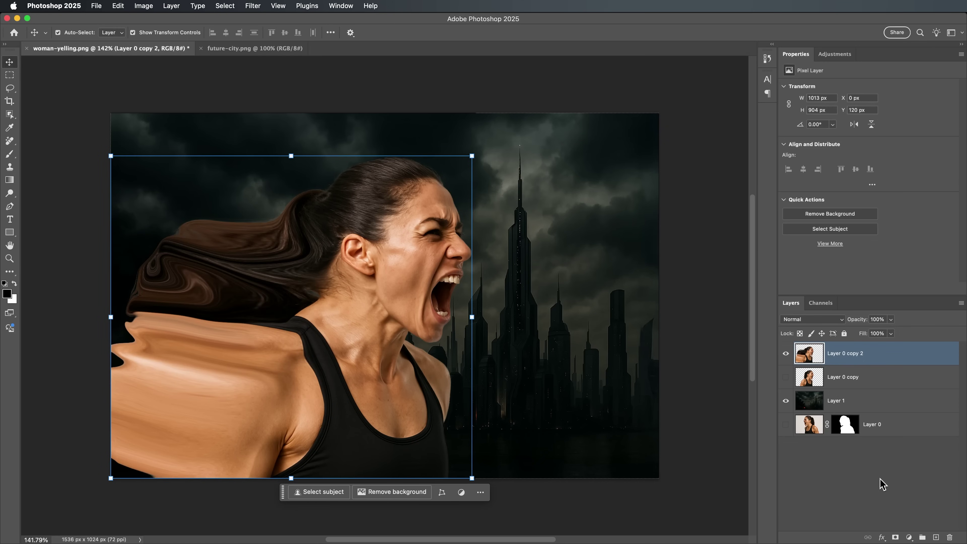
# Add a layer mask to Layer 0 copy 2 and invert it to black, hiding the warped woman
pyautogui.click(895, 537)
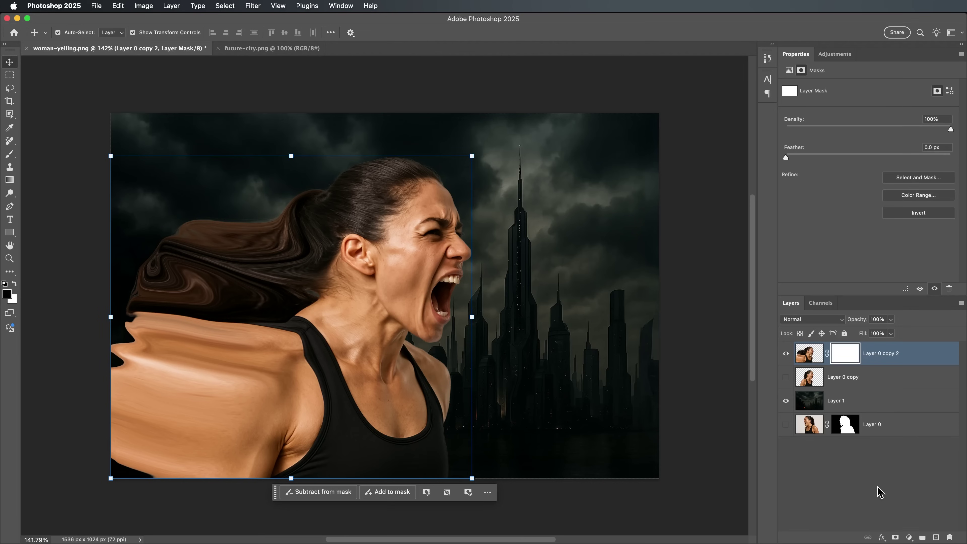
pyautogui.press('super+i')
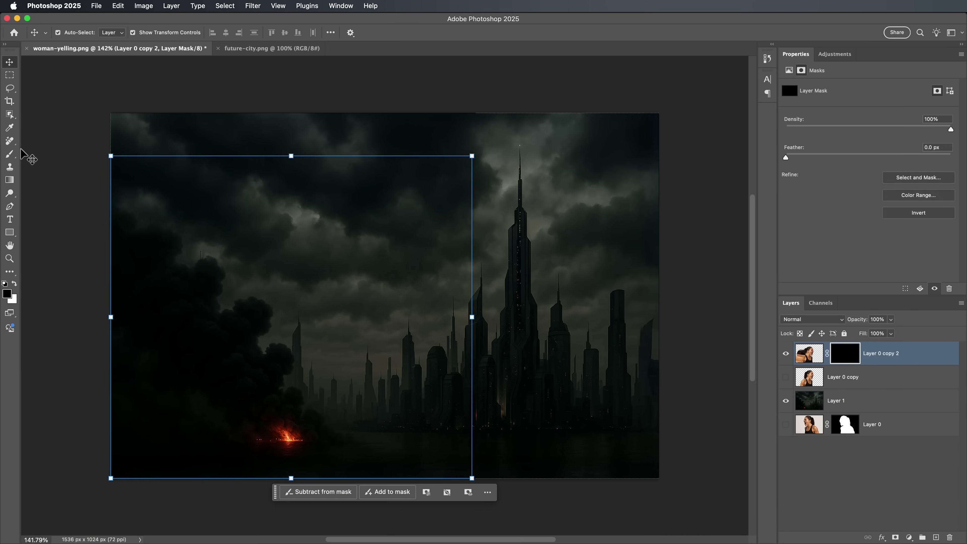
pyautogui.press('b')
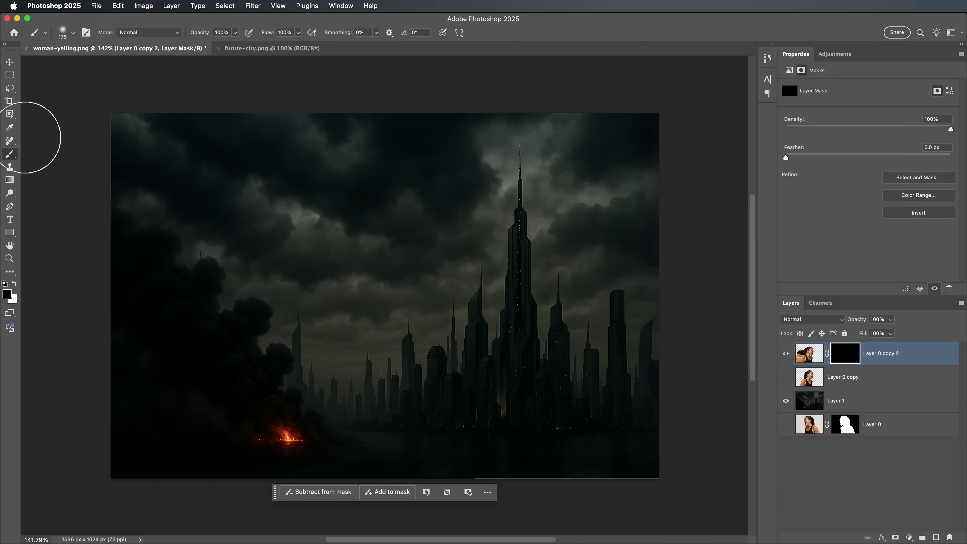
# Choose the 284 px Kyle's Supreme Spatter brush from Special Effects Brushes and make white the foreground colour
pyautogui.click(65, 34)
pyautogui.scroll(-3, 80, 176)
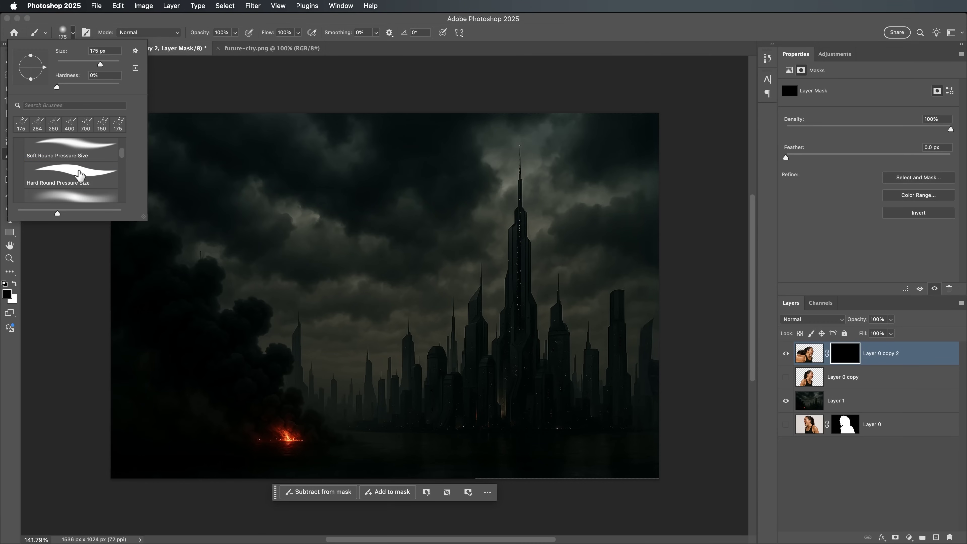
pyautogui.scroll(-5, 79, 174)
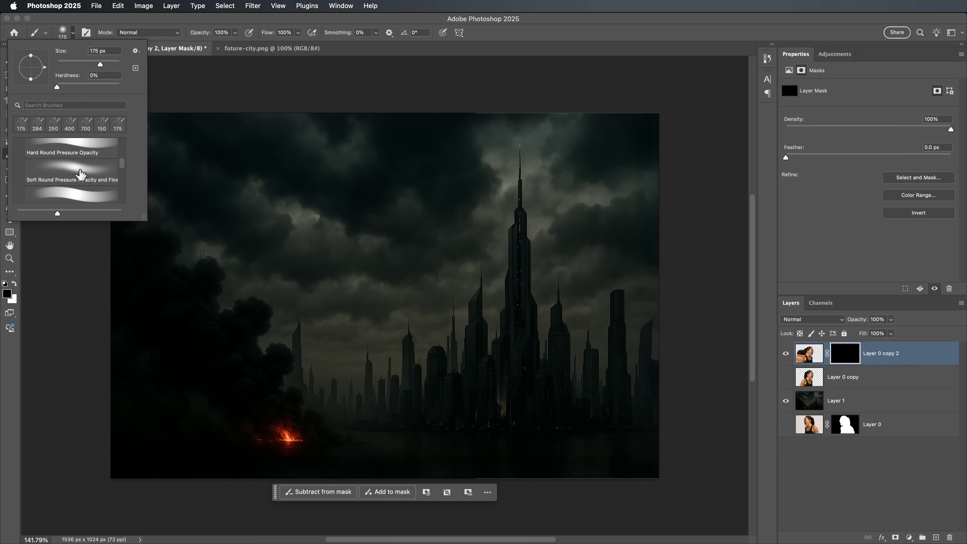
pyautogui.scroll(-3, 81, 175)
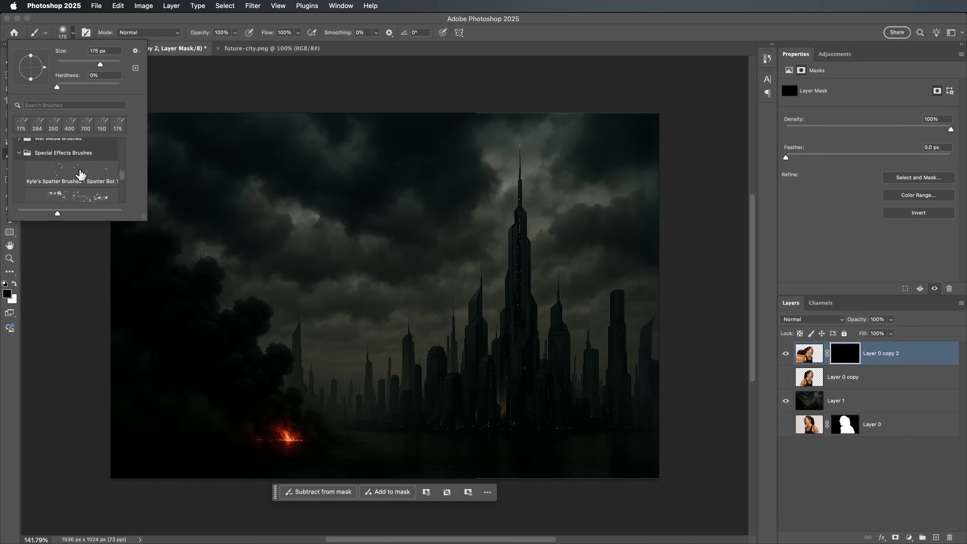
pyautogui.scroll(-1, 81, 175)
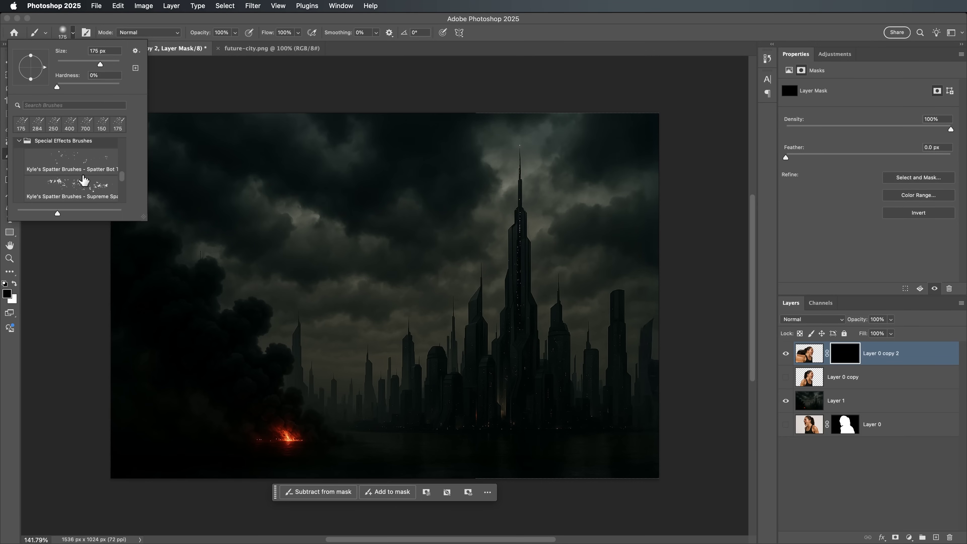
pyautogui.click(86, 185)
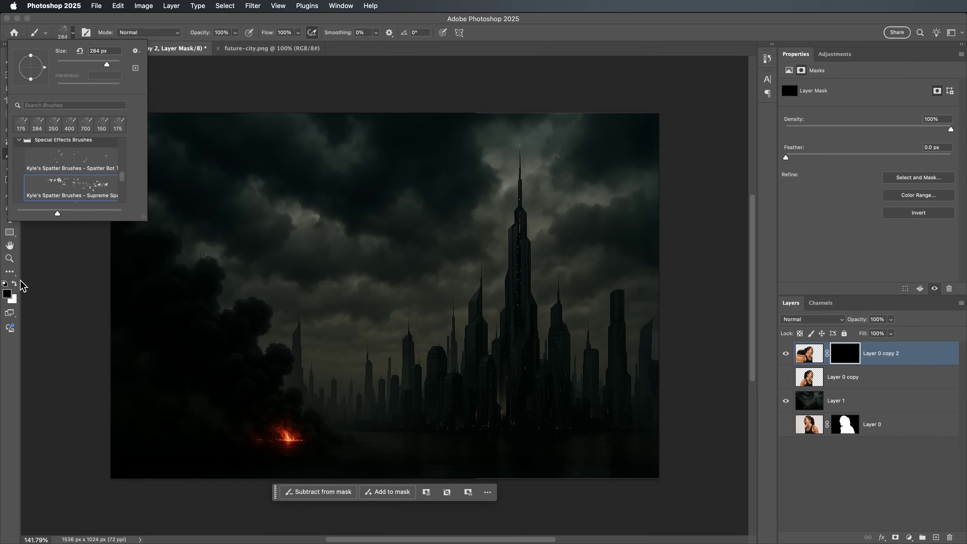
pyautogui.click(14, 285)
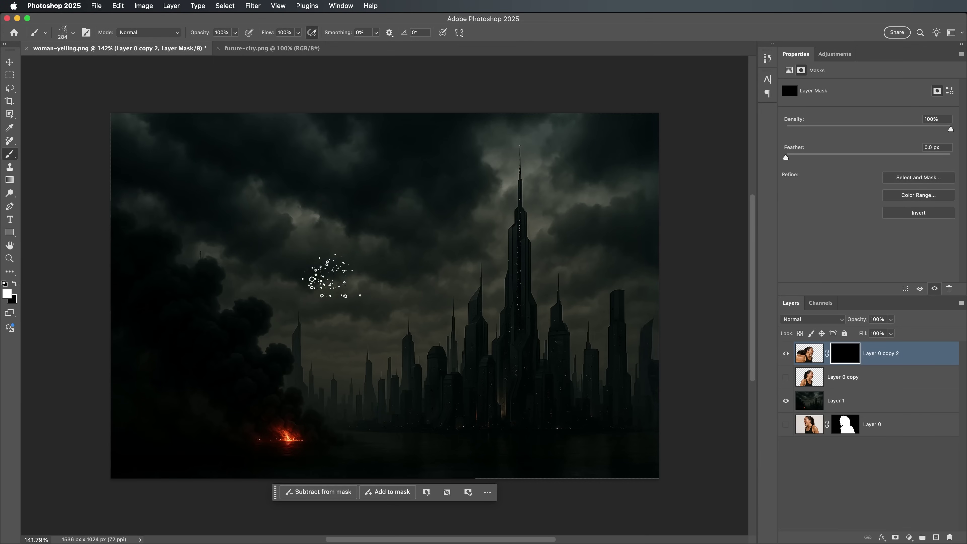
# Paint white spatter at 125 px on the mask to reveal the face, neck and chest as particles
pyautogui.press('[')
pyautogui.press('[')
pyautogui.press('[')
pyautogui.press('[')
pyautogui.press('[')
pyautogui.moveTo(432, 242)
pyautogui.mouseDown()
pyautogui.moveTo(484, 259)
pyautogui.moveTo(438, 290)
pyautogui.moveTo(418, 400)
pyautogui.moveTo(411, 229)
pyautogui.mouseUp()
pyautogui.moveTo(271, 32); pyautogui.dragTo(252, 34)
pyautogui.moveTo(381, 259)
pyautogui.mouseDown()
pyautogui.moveTo(160, 423)
pyautogui.moveTo(282, 338)
pyautogui.moveTo(345, 240)
pyautogui.moveTo(411, 243)
pyautogui.moveTo(388, 190)
pyautogui.moveTo(472, 238)
pyautogui.moveTo(469, 223)
pyautogui.moveTo(293, 443)
pyautogui.moveTo(163, 324)
pyautogui.moveTo(415, 285)
pyautogui.moveTo(434, 190)
pyautogui.mouseUp()
pyautogui.moveTo(418, 284)
pyautogui.mouseDown()
pyautogui.moveTo(411, 419)
pyautogui.moveTo(381, 426)
pyautogui.moveTo(371, 342)
pyautogui.moveTo(384, 356)
pyautogui.mouseUp()
# Touch up the particles: erase stray bottom-left specks in black, restore the cheek, add a lower particle band
pyautogui.press('x')
pyautogui.moveTo(193, 353)
pyautogui.mouseDown()
pyautogui.moveTo(171, 425)
pyautogui.moveTo(118, 356)
pyautogui.mouseUp()
pyautogui.moveTo(202, 318); pyautogui.dragTo(267, 328)
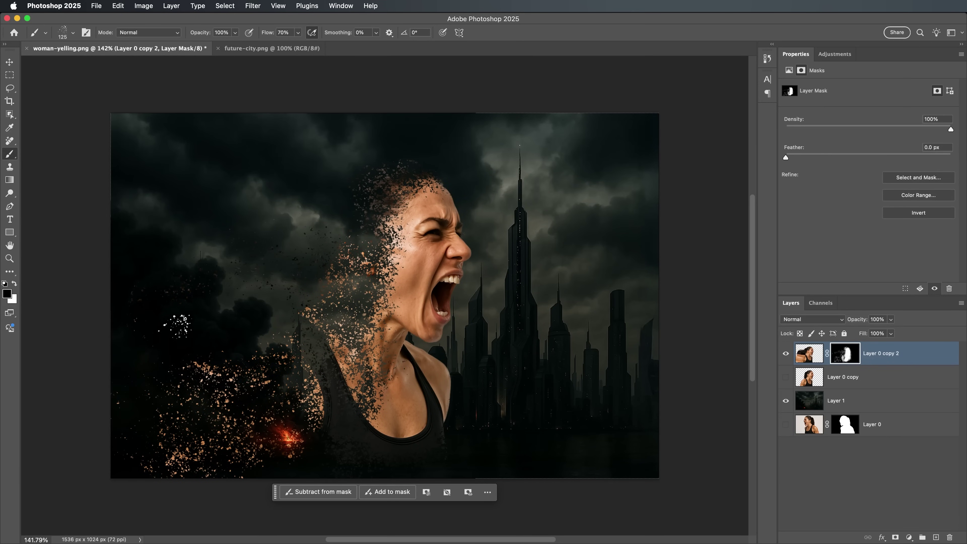
pyautogui.press('x')
pyautogui.moveTo(416, 283)
pyautogui.mouseDown()
pyautogui.moveTo(437, 186)
pyautogui.moveTo(383, 301)
pyautogui.mouseUp()
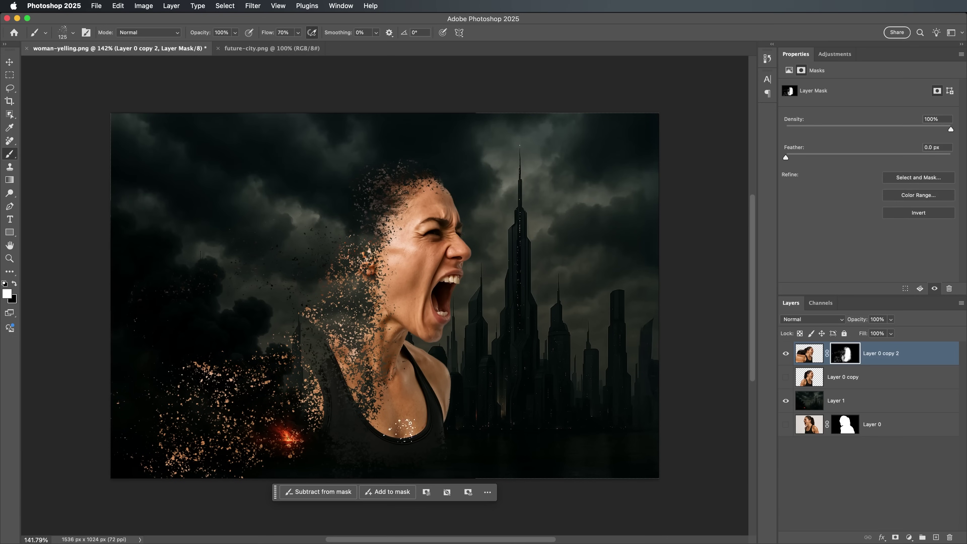
pyautogui.press('x')
pyautogui.press('x')
pyautogui.press('super+z')
pyautogui.moveTo(228, 307); pyautogui.dragTo(248, 339)
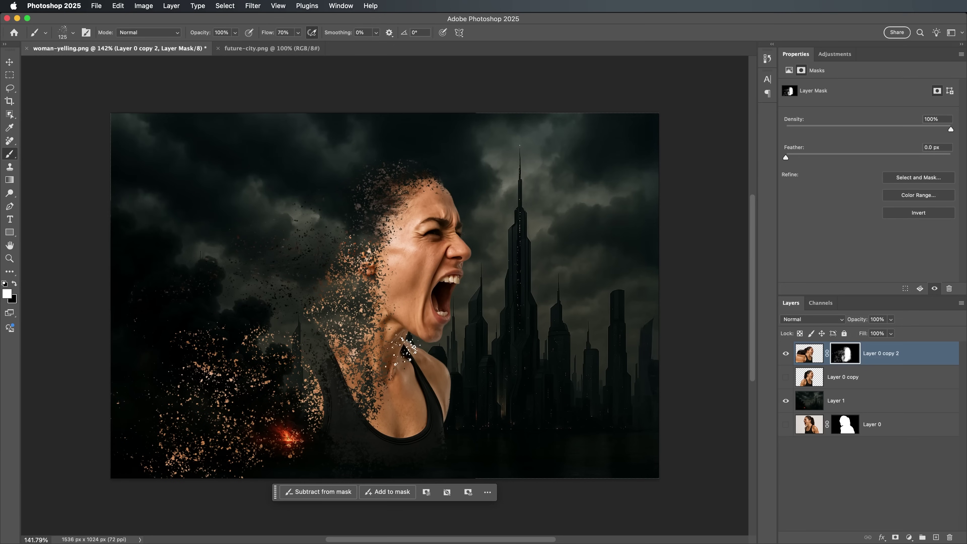
# Enable the Harmonization neural filter on the woman's layer pixels, using city Layer 1 as reference
pyautogui.click(810, 355)
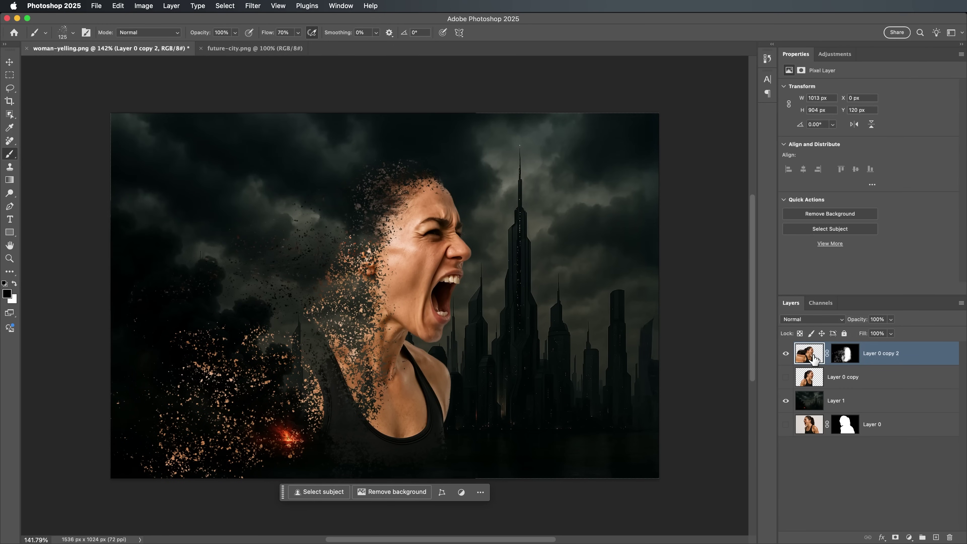
pyautogui.click(254, 6)
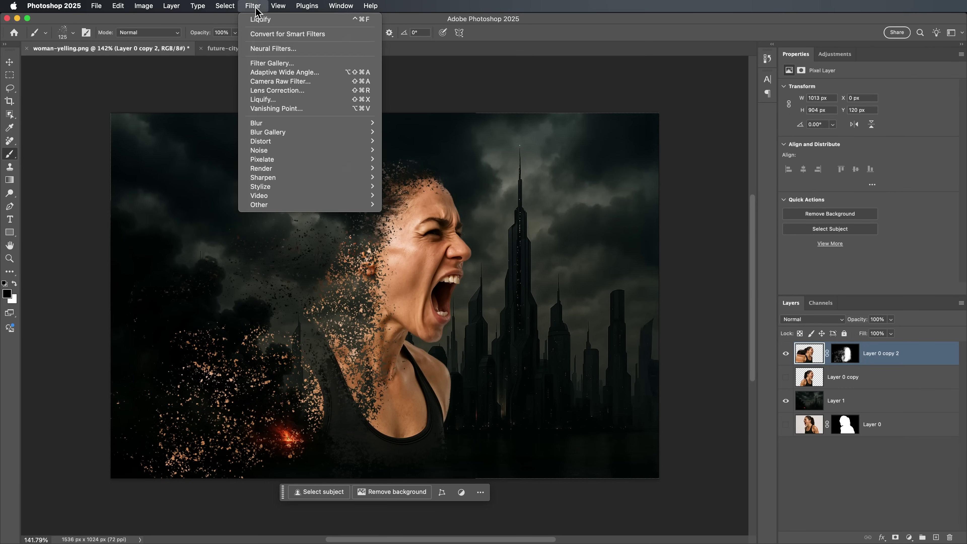
pyautogui.click(303, 51)
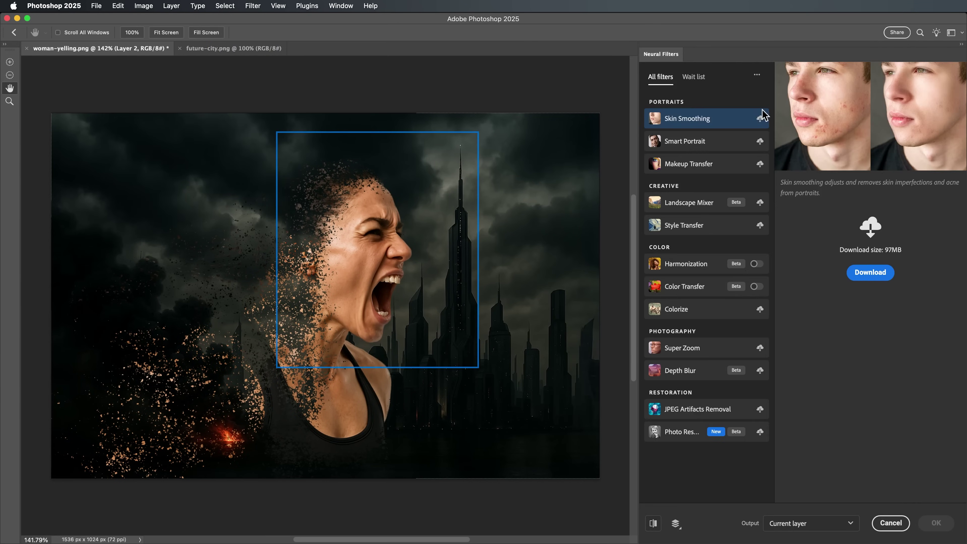
pyautogui.click(756, 264)
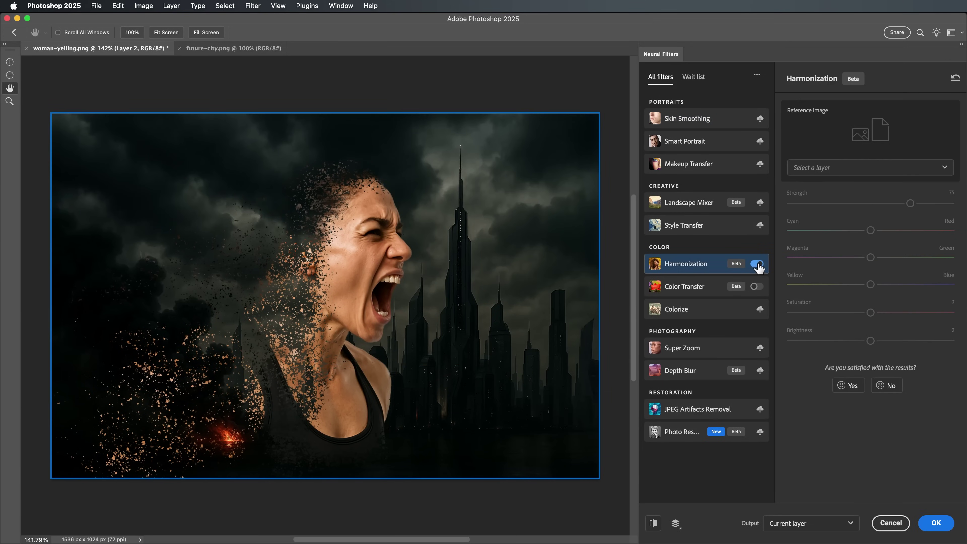
pyautogui.click(821, 166)
pyautogui.click(830, 225)
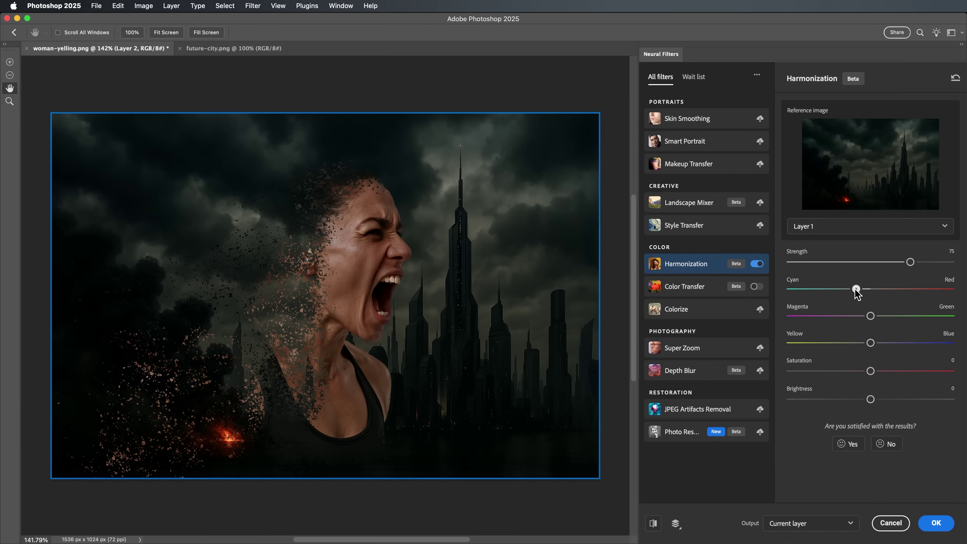
# Shift the harmonization toward yellow and magenta, raise brightness to +15, and apply it
pyautogui.moveTo(881, 400); pyautogui.dragTo(885, 399)
pyautogui.moveTo(871, 342); pyautogui.dragTo(855, 289)
pyautogui.moveTo(884, 399); pyautogui.dragTo(895, 399)
pyautogui.click(936, 523)
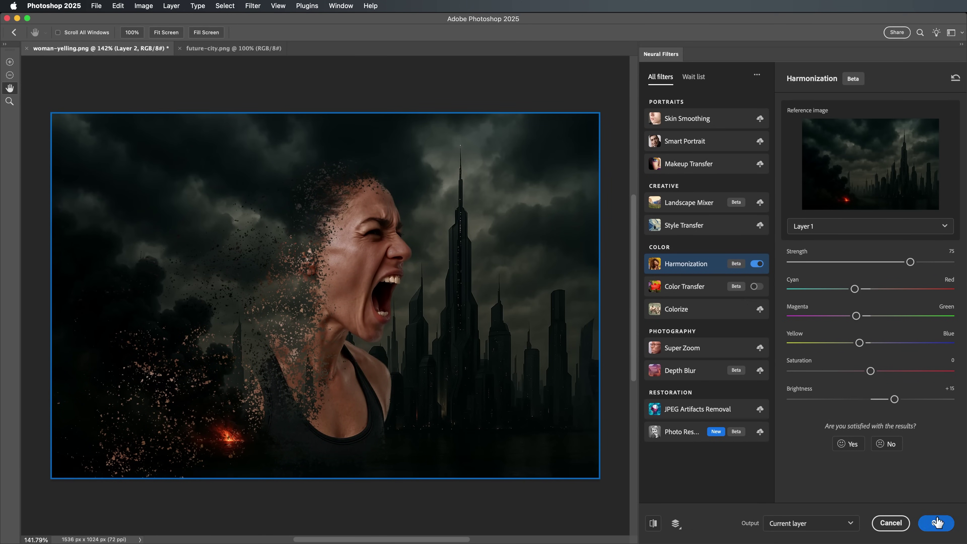